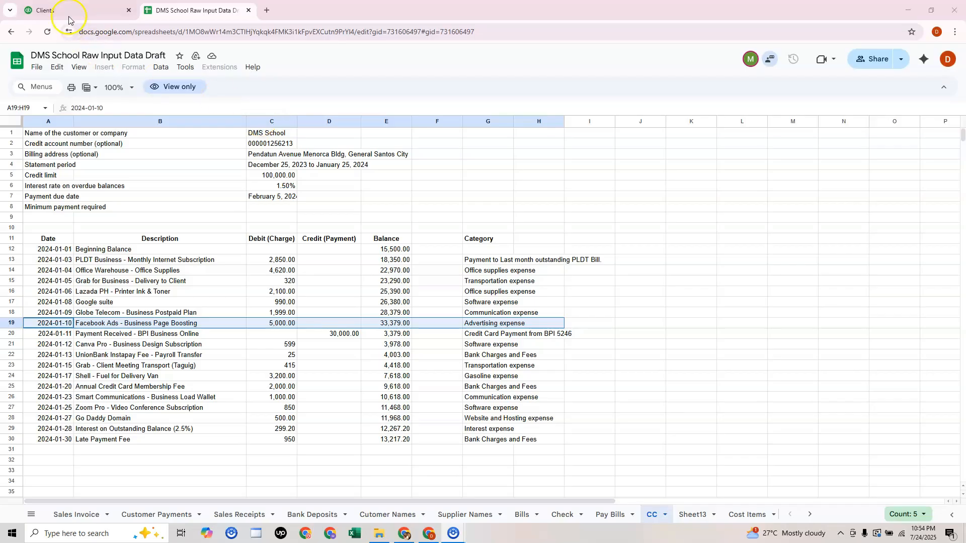
Switch to QuickBooks Online and start a new supplier expense, dismissing the welcome message.
click(66, 12)
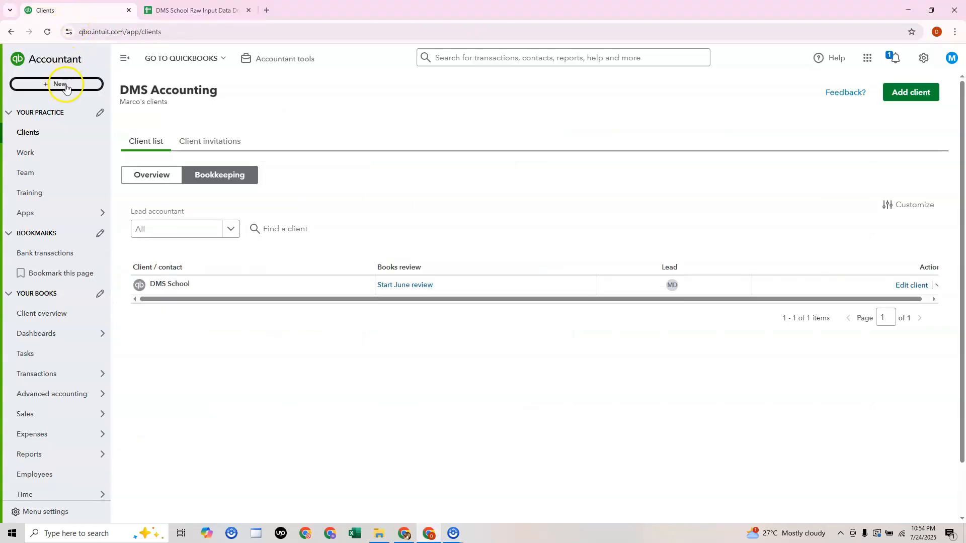
click(66, 84)
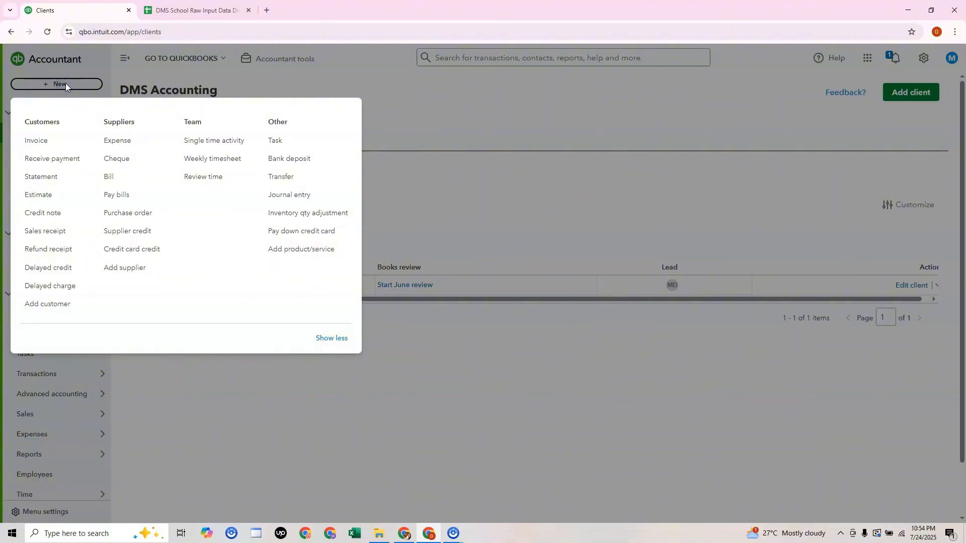
click(115, 143)
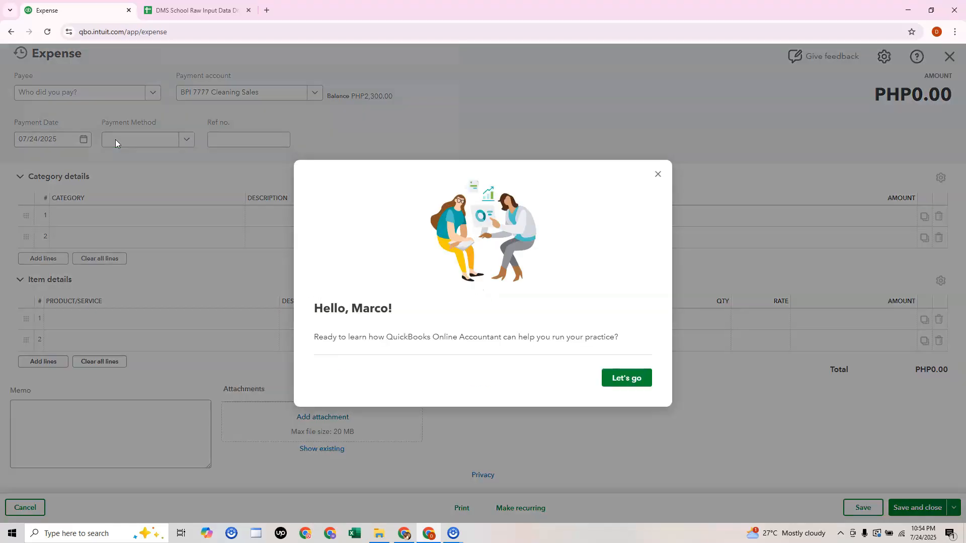
click(116, 141)
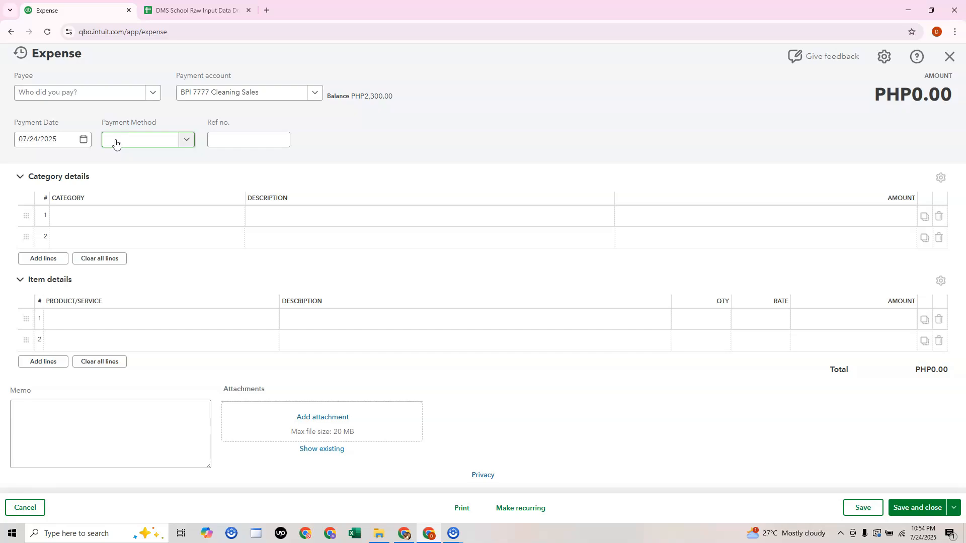
Check the highlighted row of the credit card sheet and set the expense's payee to the supplier Facebook.
click(151, 94)
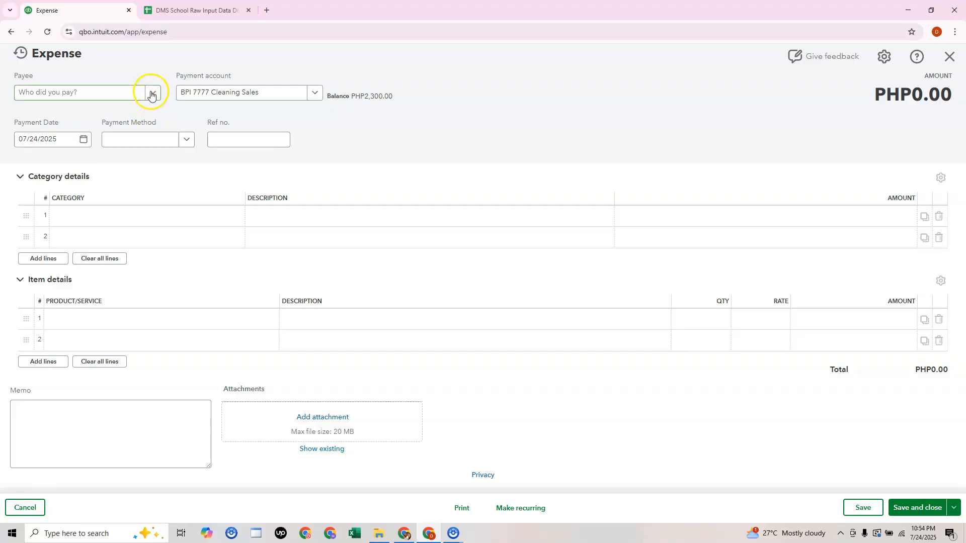
click(181, 12)
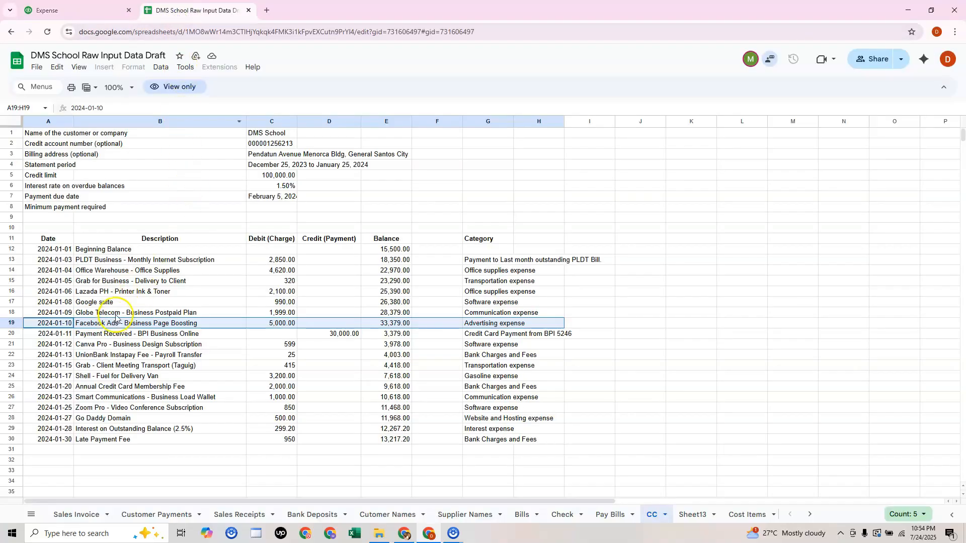
click(95, 9)
click(99, 93)
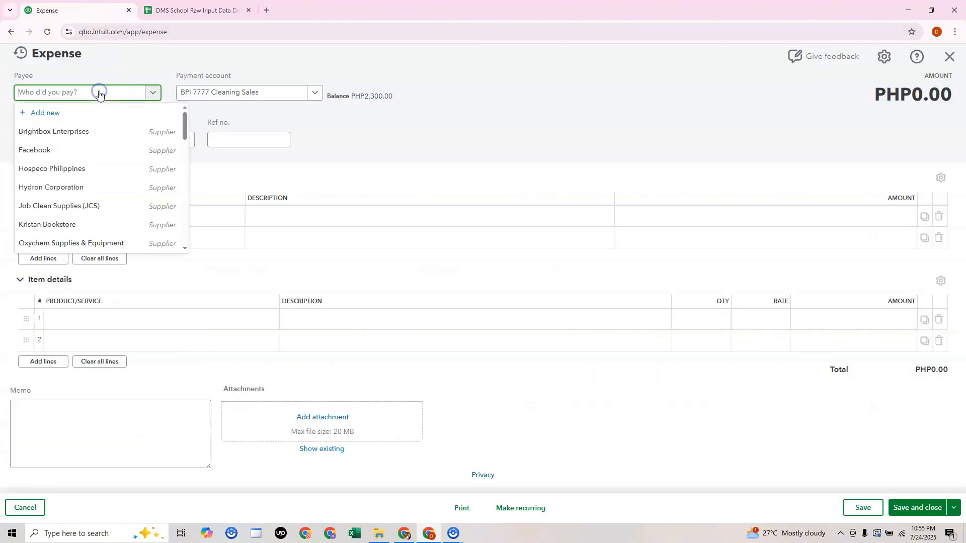
text(Faceb)
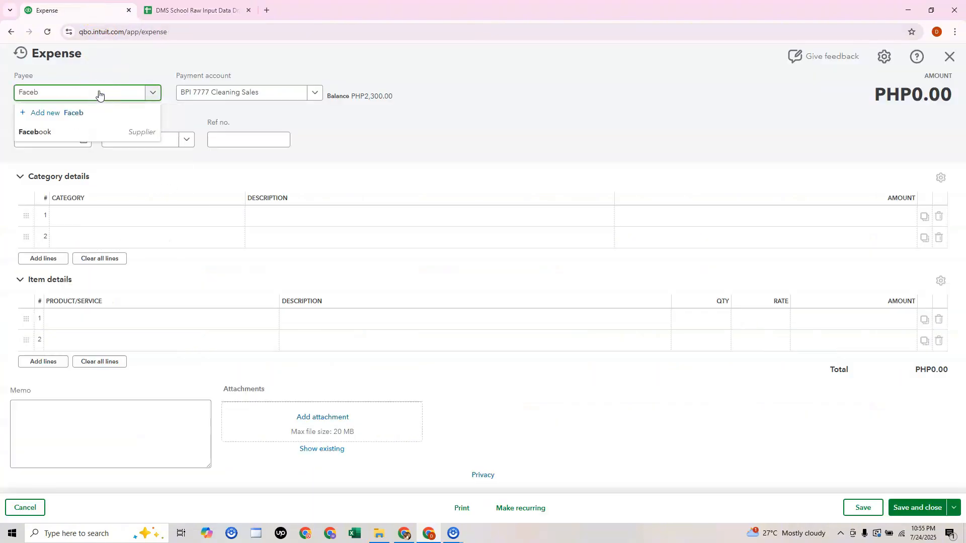
click(86, 128)
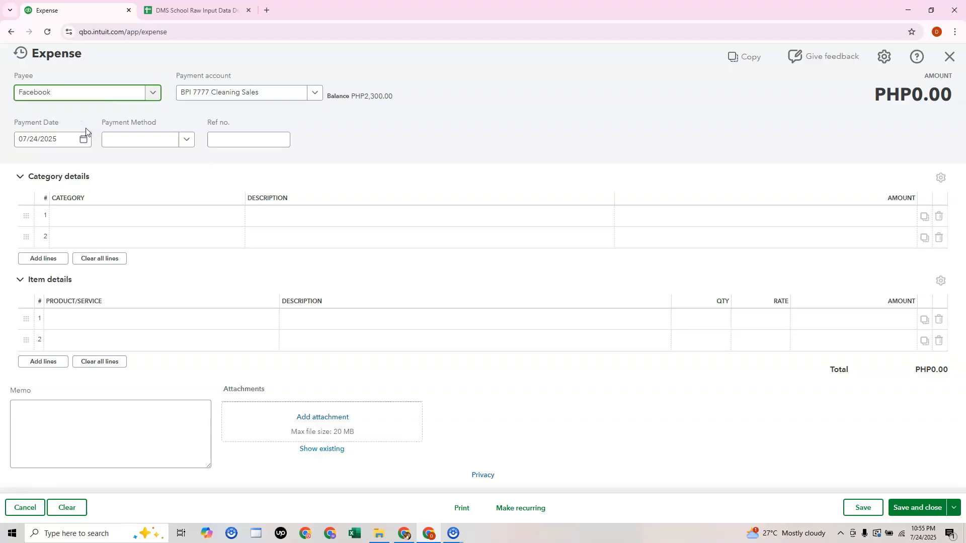
Set the expense's payment account to the BPI CC credit card account.
click(191, 10)
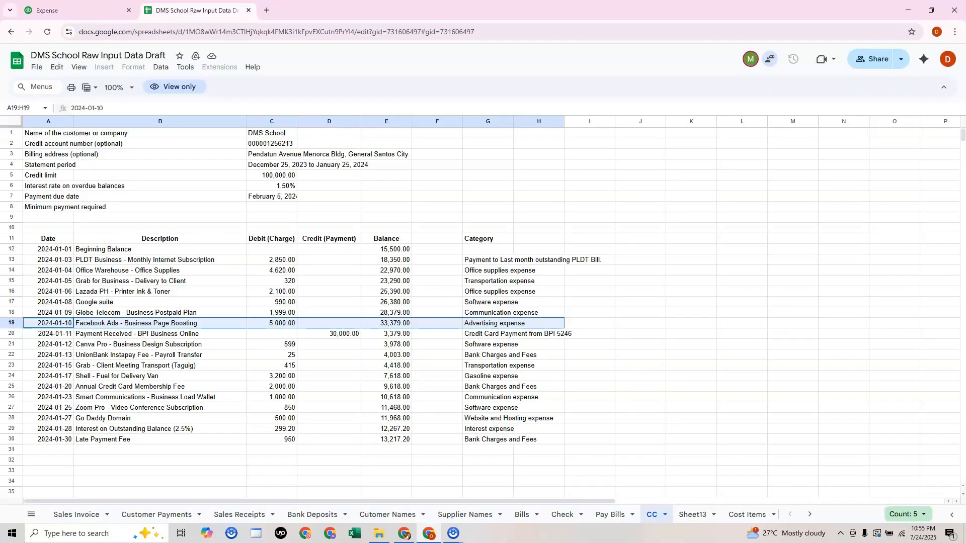
click(100, 12)
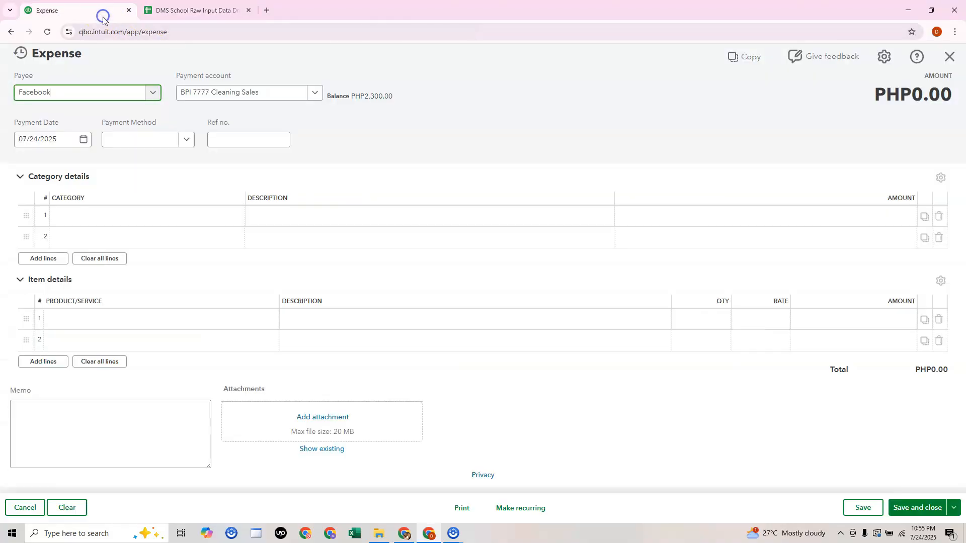
click(311, 94)
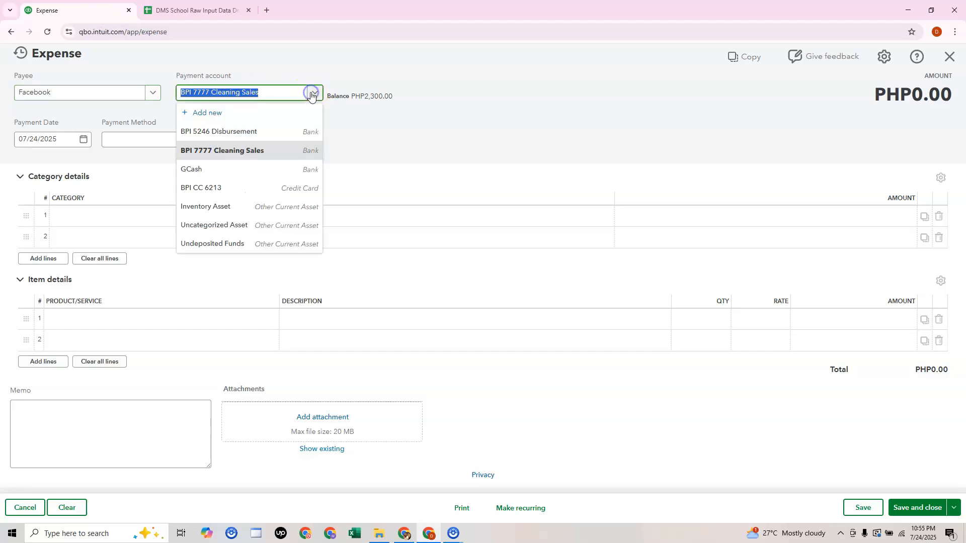
click(260, 190)
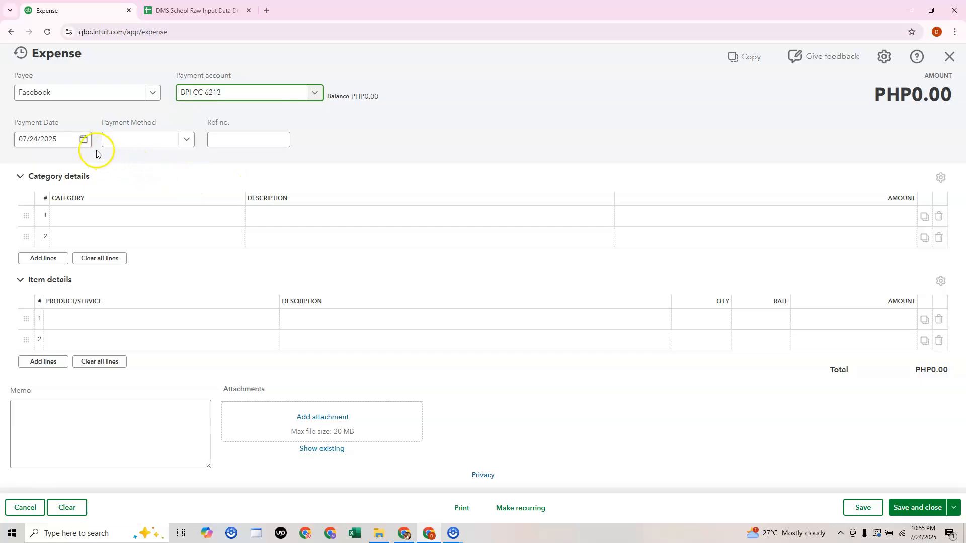
Set the expense's payment date to 07/10/2025, consulting the transaction date in the credit card sheet.
click(188, 9)
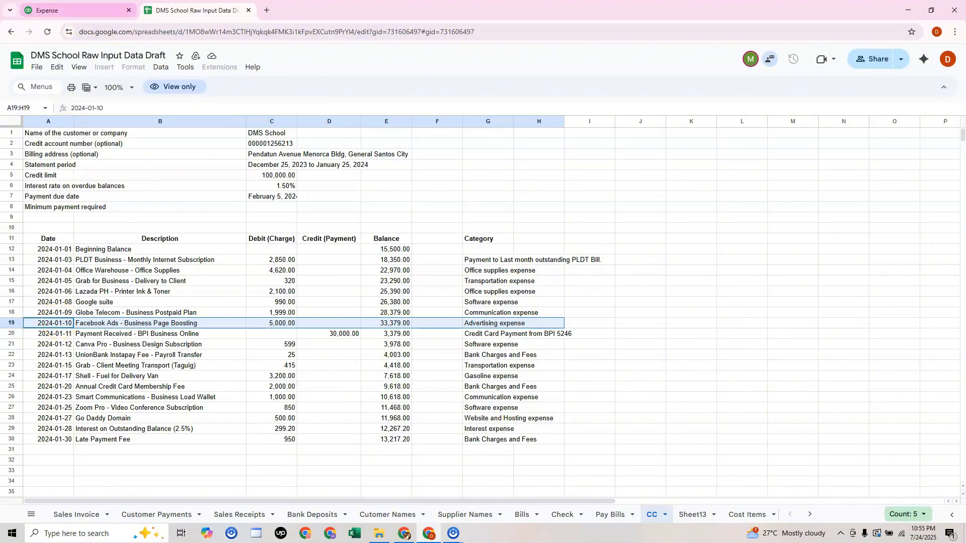
click(76, 11)
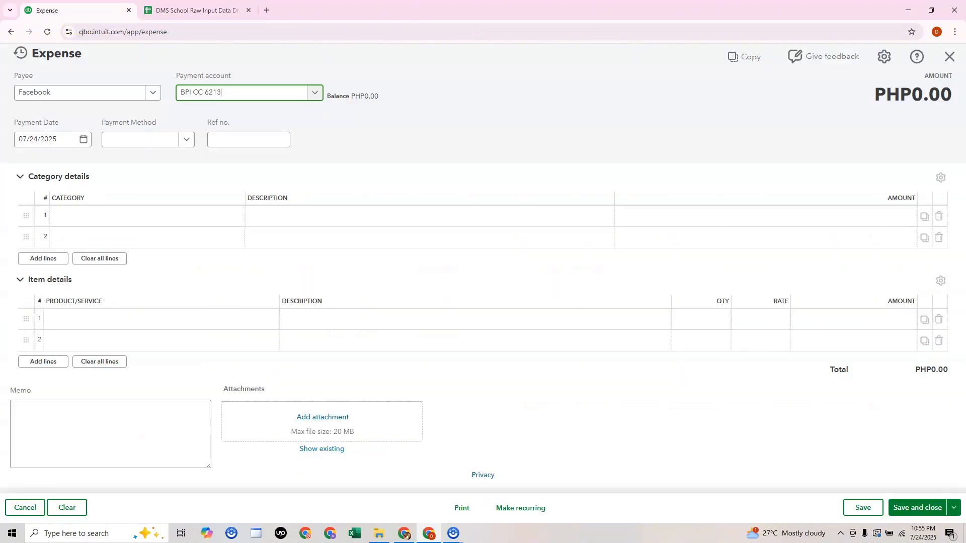
click(83, 139)
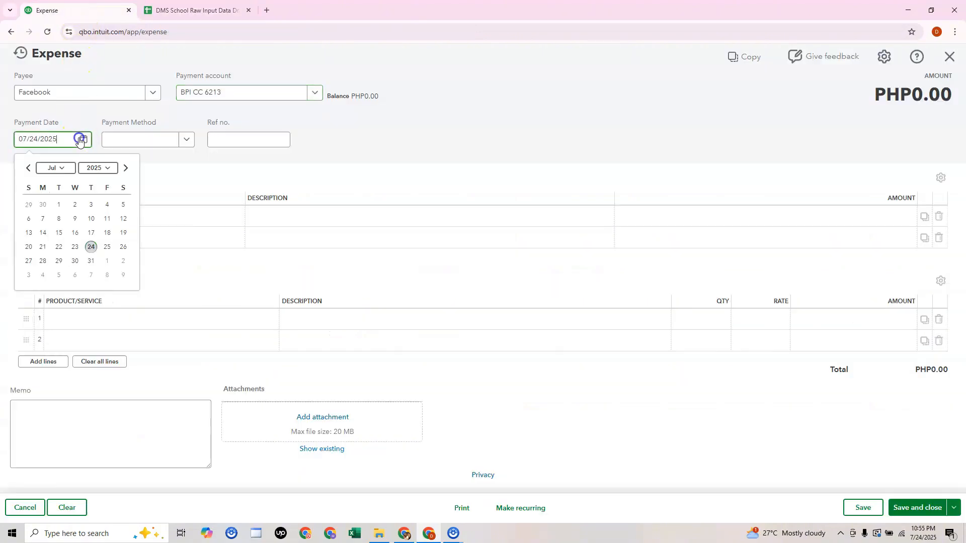
click(91, 218)
click(176, 10)
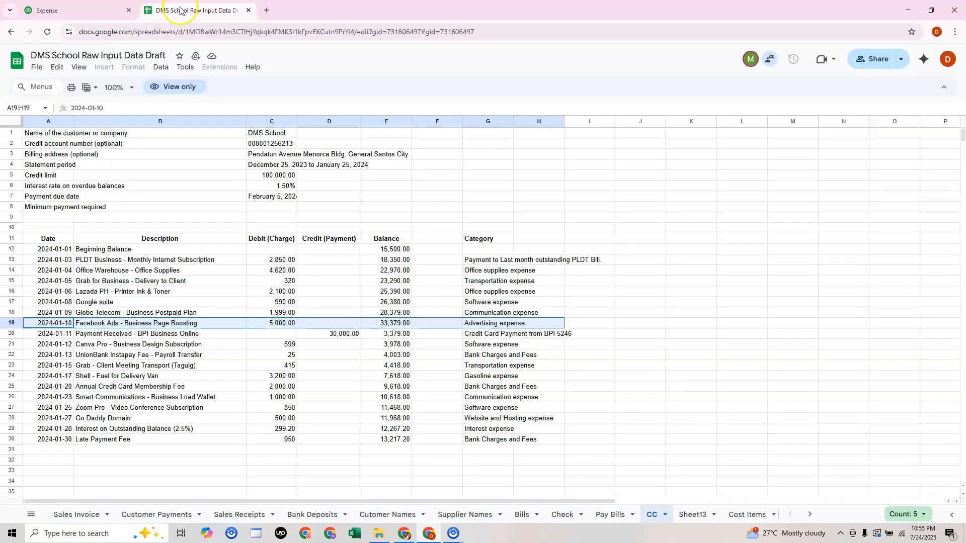
click(86, 10)
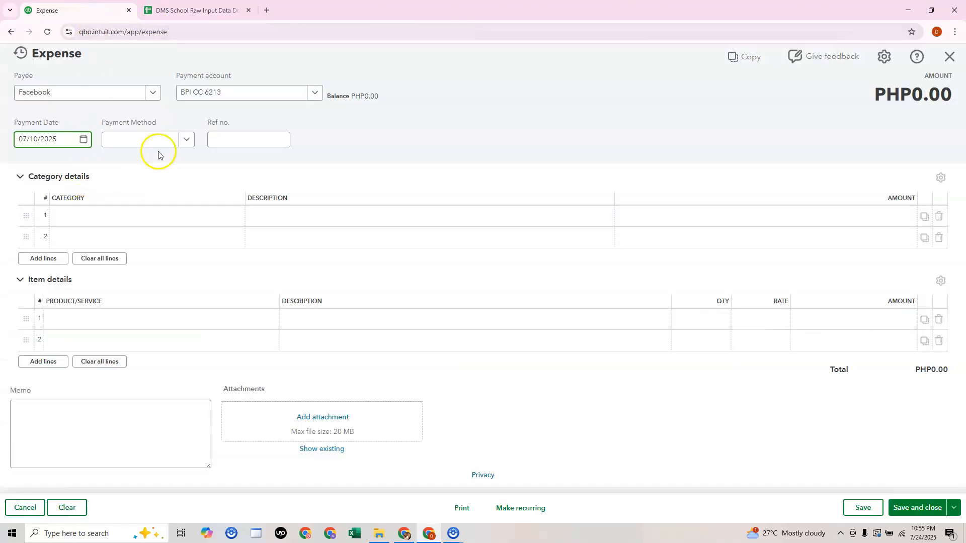
Set the payment method to Credit Card and enter NA as the reference number.
click(183, 142)
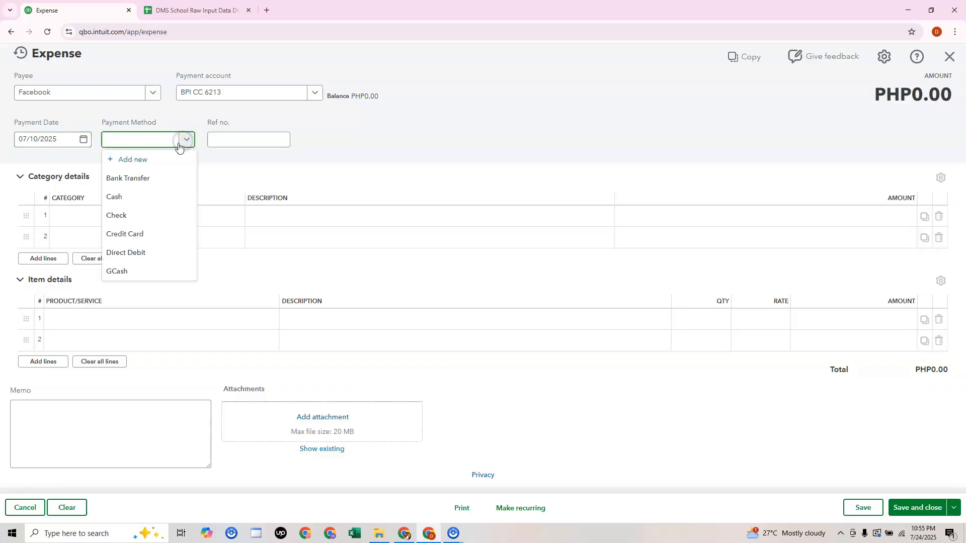
click(150, 234)
click(260, 141)
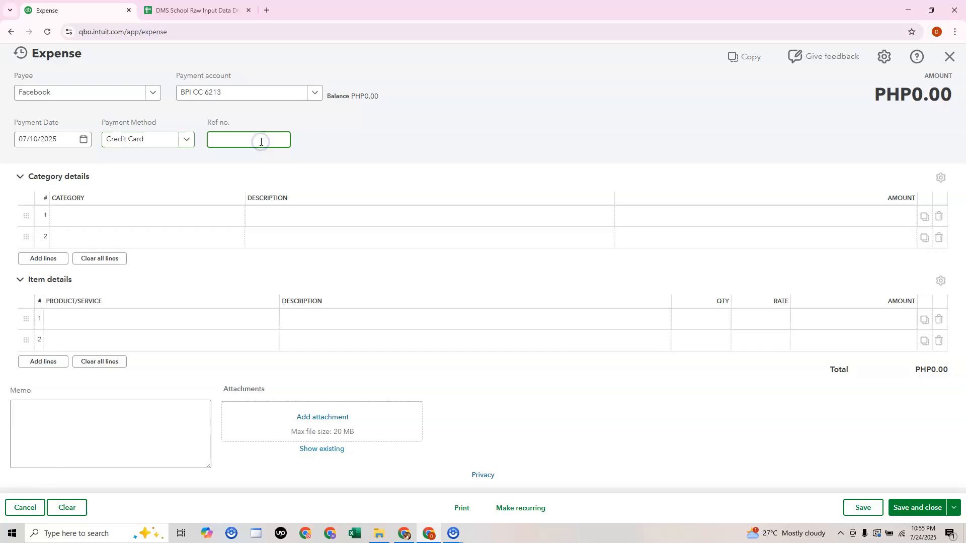
click(216, 18)
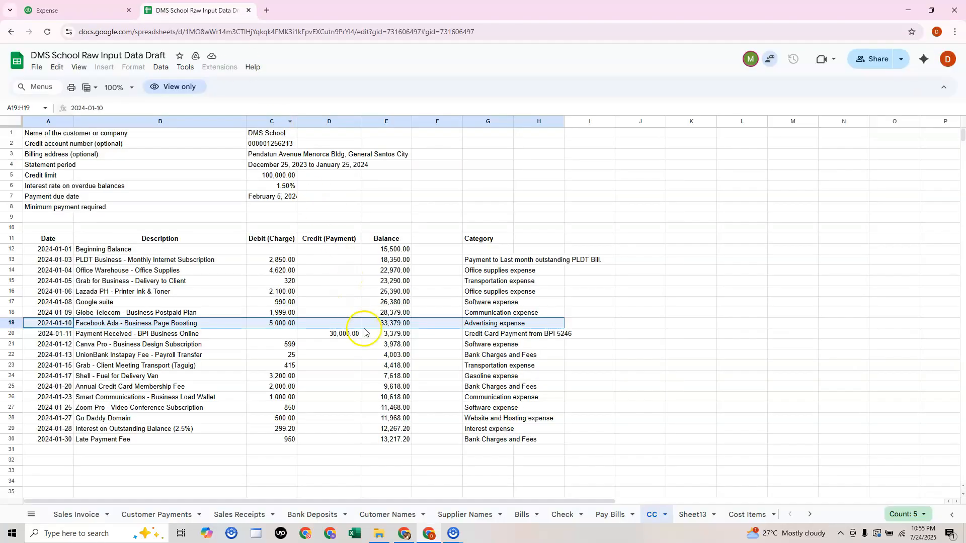
click(75, 10)
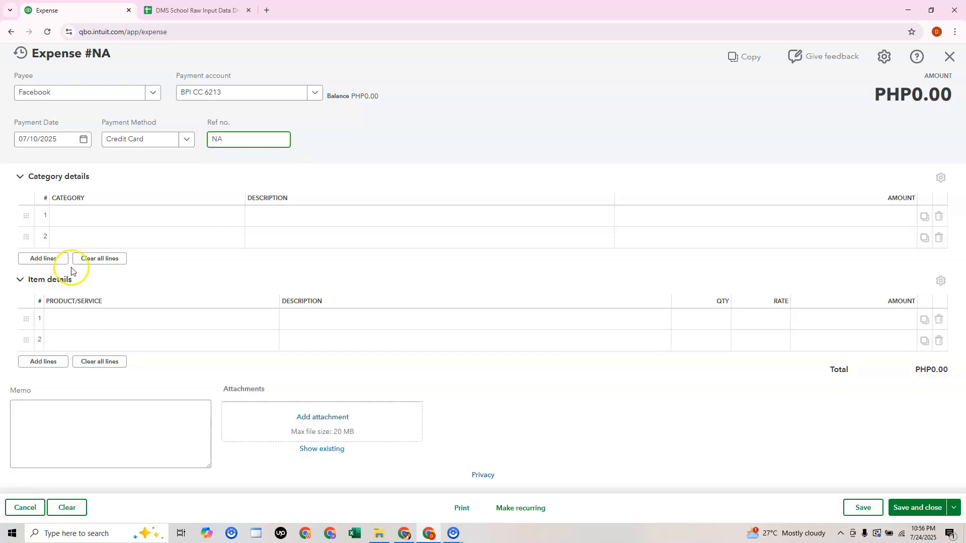
Assign the Advertising expense category to the first category line, checking it against the Facebook Ads row in the sheet.
click(181, 14)
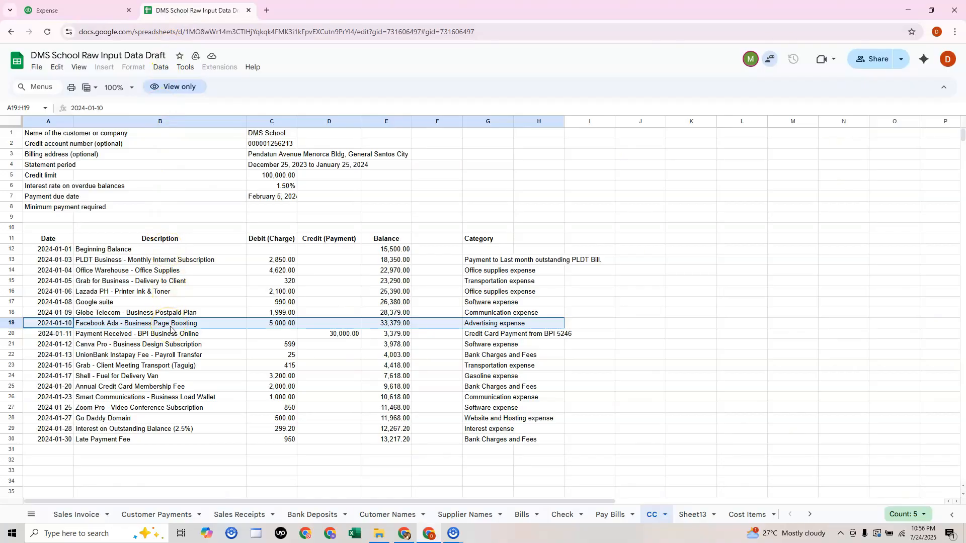
click(109, 18)
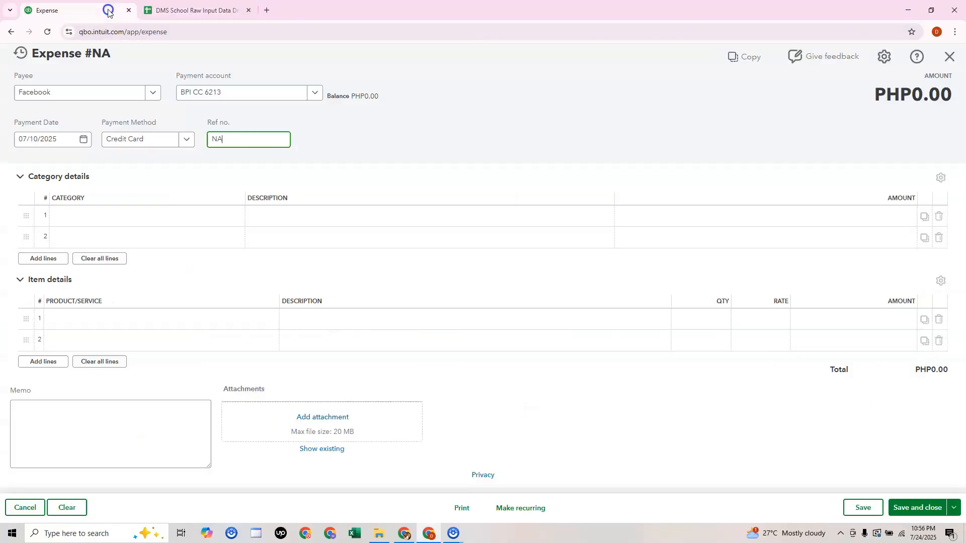
click(120, 217)
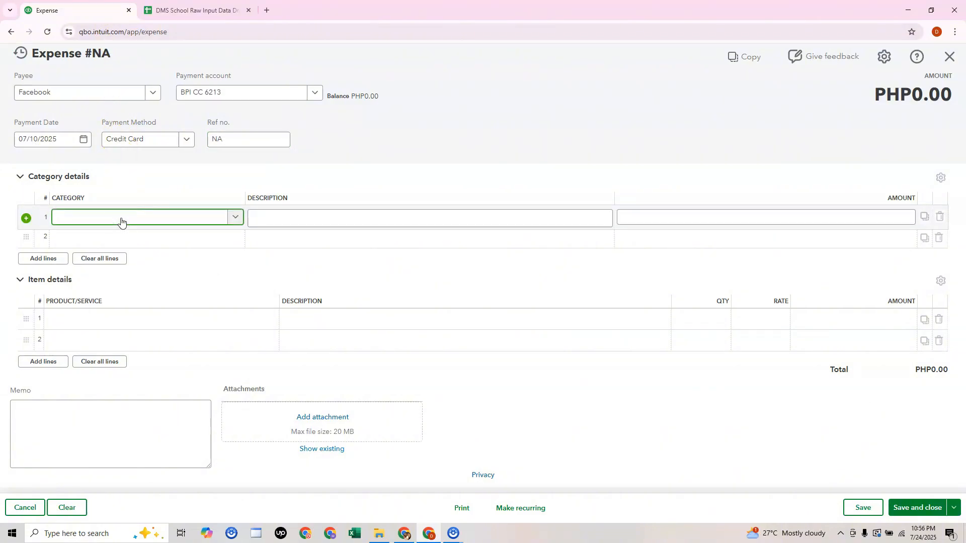
text(Adve)
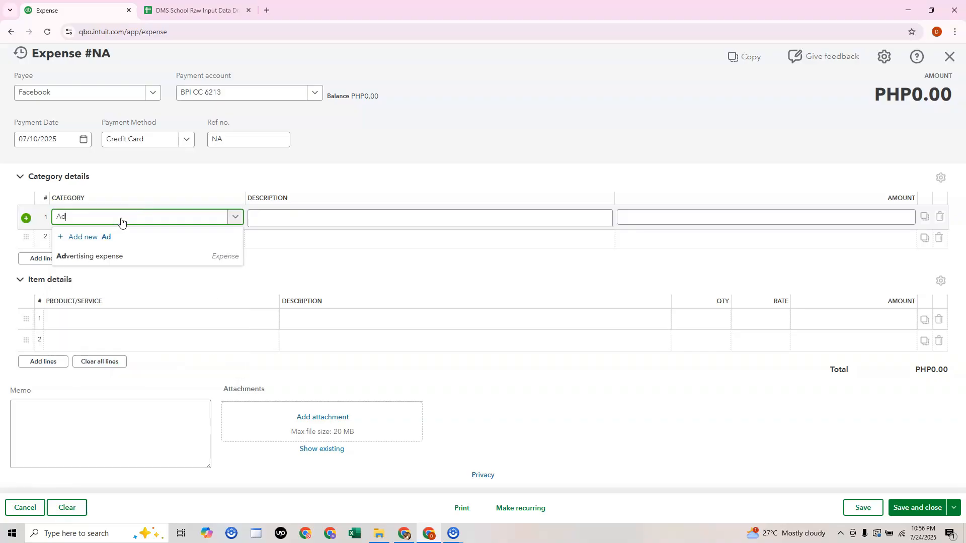
click(109, 257)
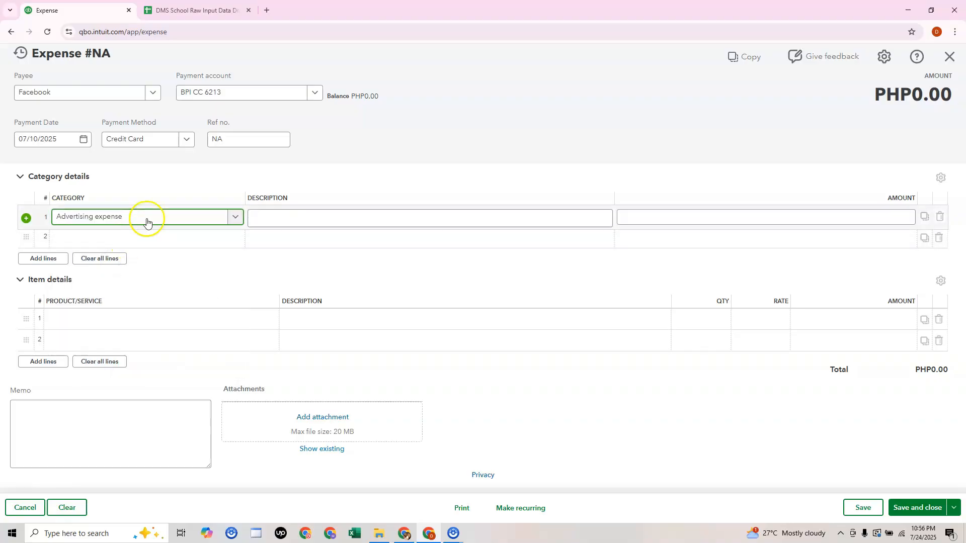
click(194, 10)
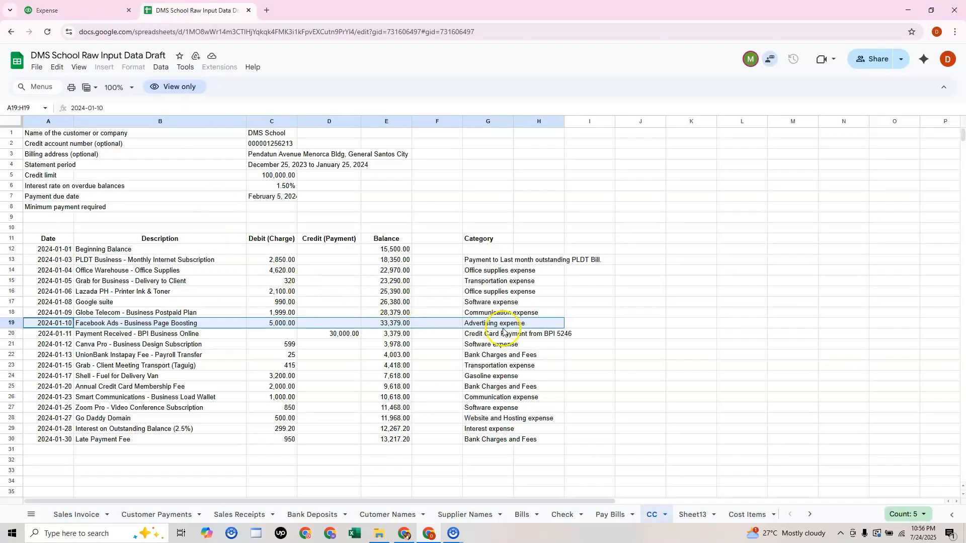
click(101, 10)
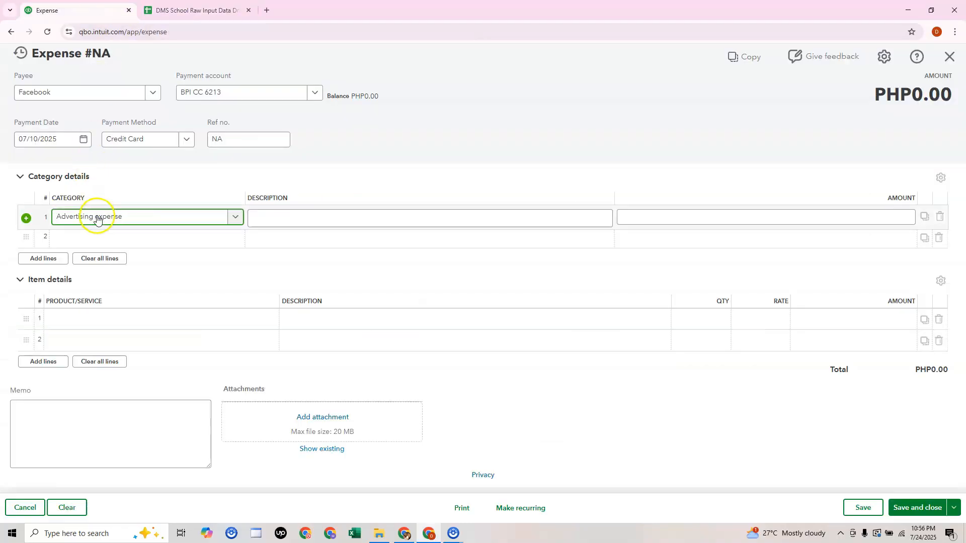
Copy "Facebook Ads - Business Page Boosting" from the credit card sheet into the first category line's description.
click(195, 10)
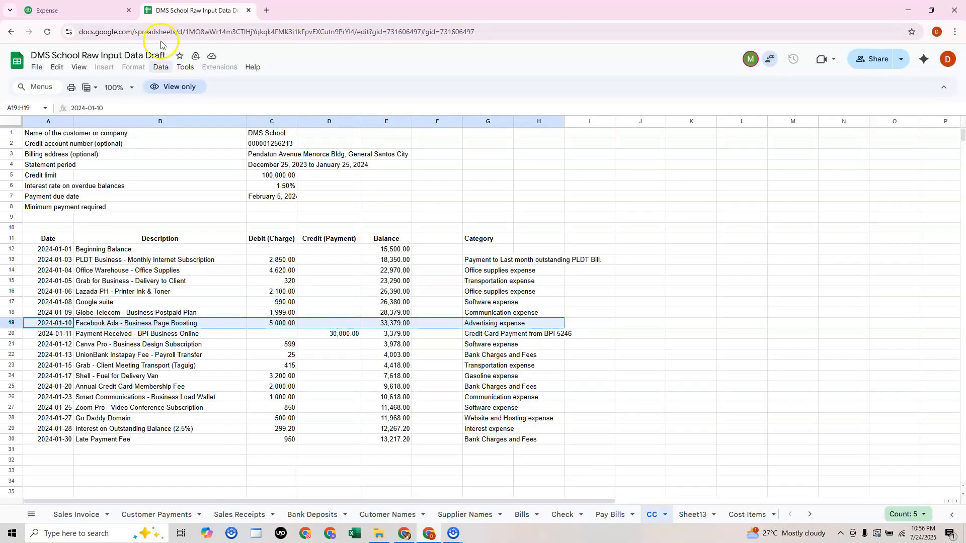
click(205, 327)
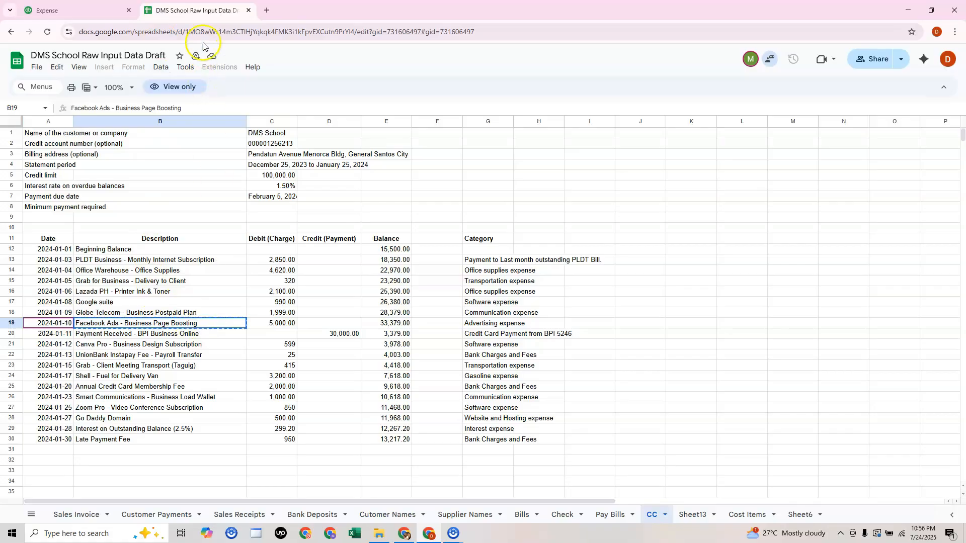
click(108, 10)
click(267, 220)
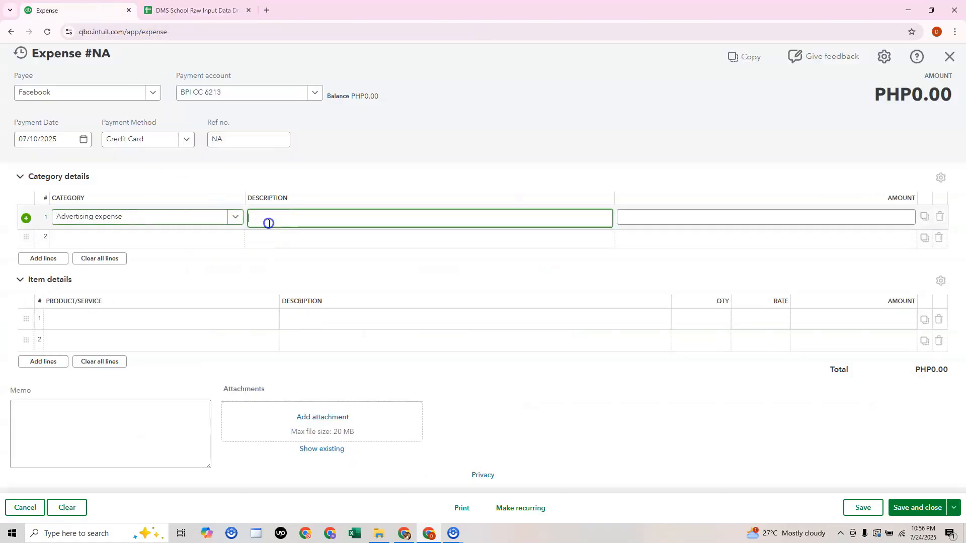
text(Facebook Ads - Business Page Boosting)
Copy the 5,000.00 charge for Facebook Ads from the sheet into the first category line's amount.
click(196, 9)
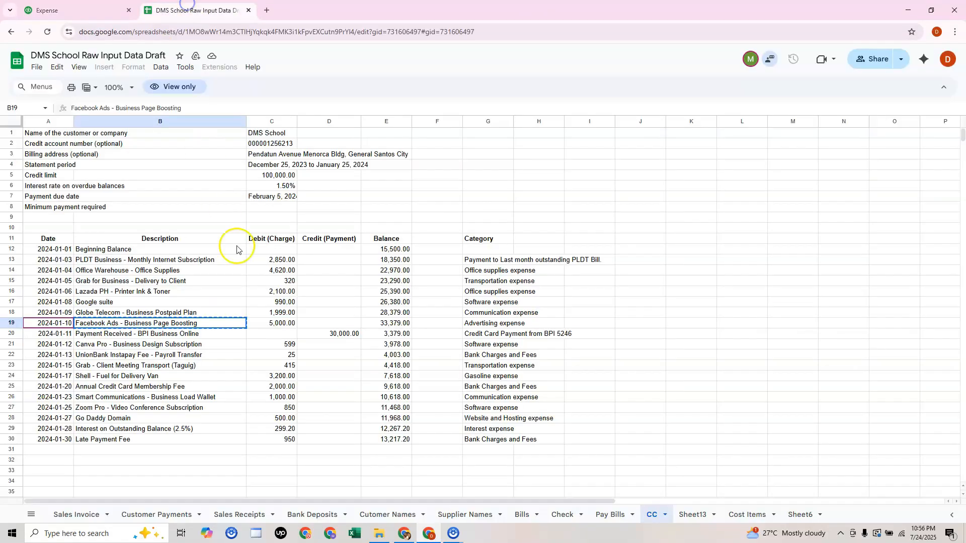
click(284, 323)
key(ctrl+c)
click(86, 8)
click(655, 224)
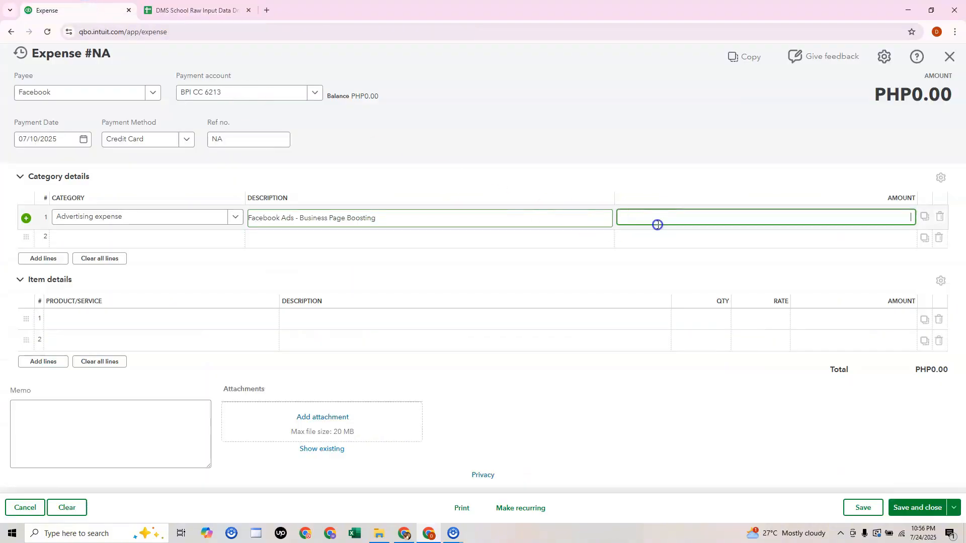
key(ctrl+v)
key(Tab)
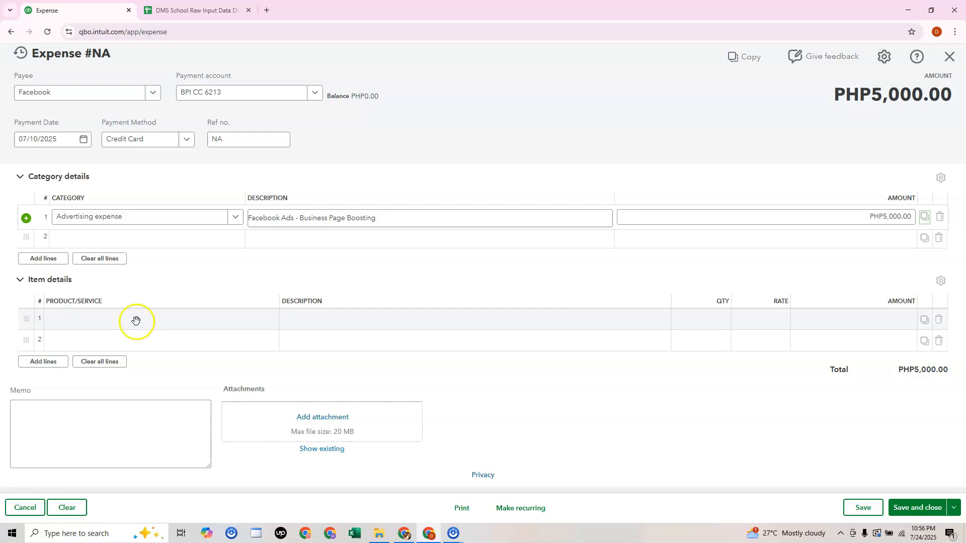
Save the completed Facebook Ads expense and close its form.
click(913, 509)
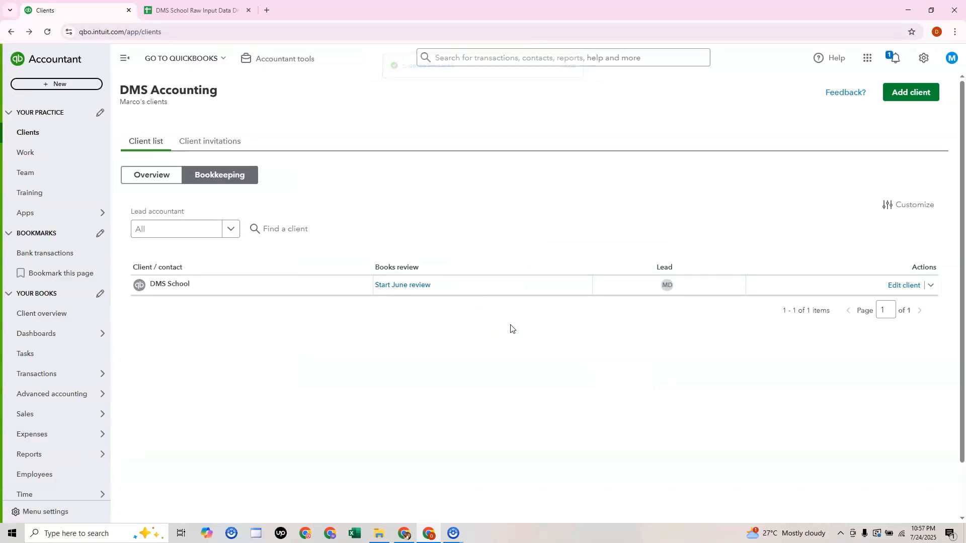
click(499, 332)
click(495, 338)
Open the Profit and Loss standard report and set its report period to Last financial year.
mouse_move(49, 379)
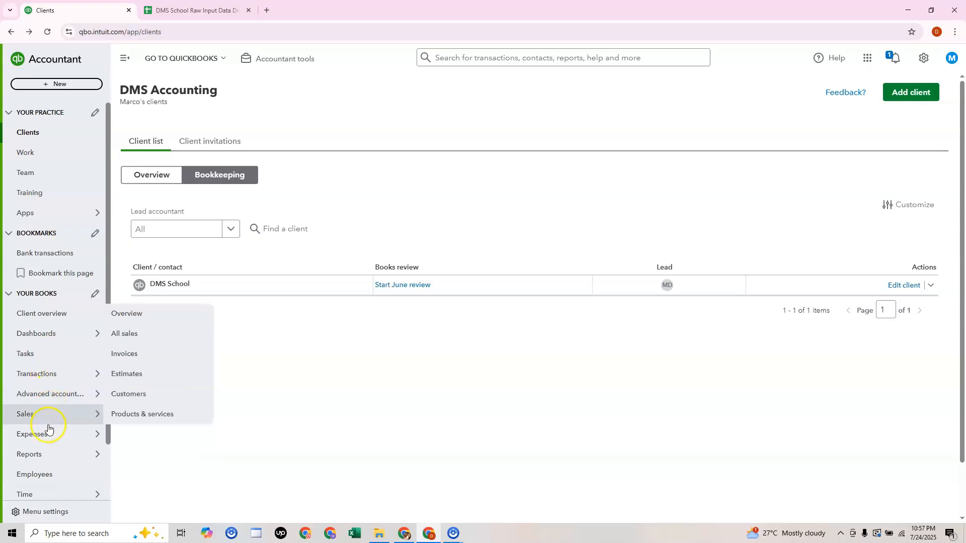
mouse_move(48, 452)
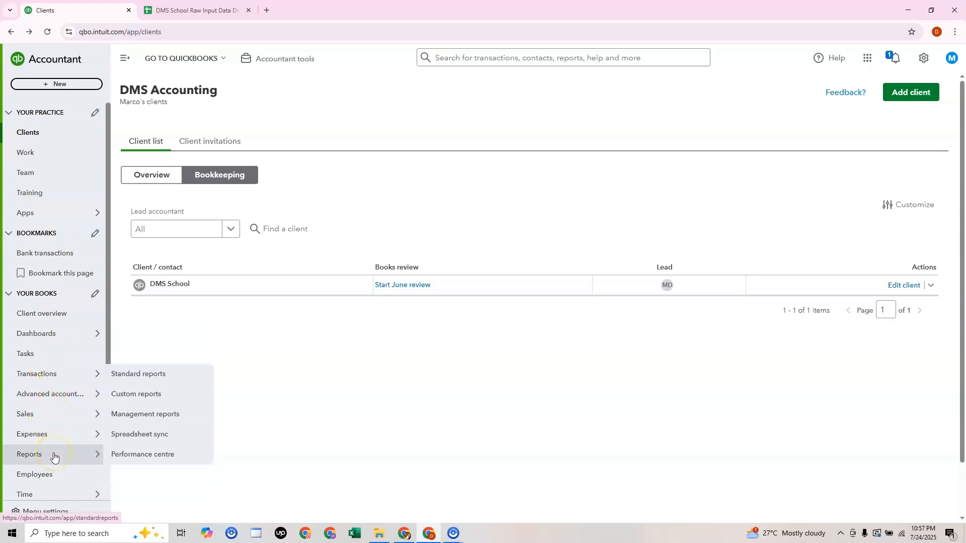
click(162, 377)
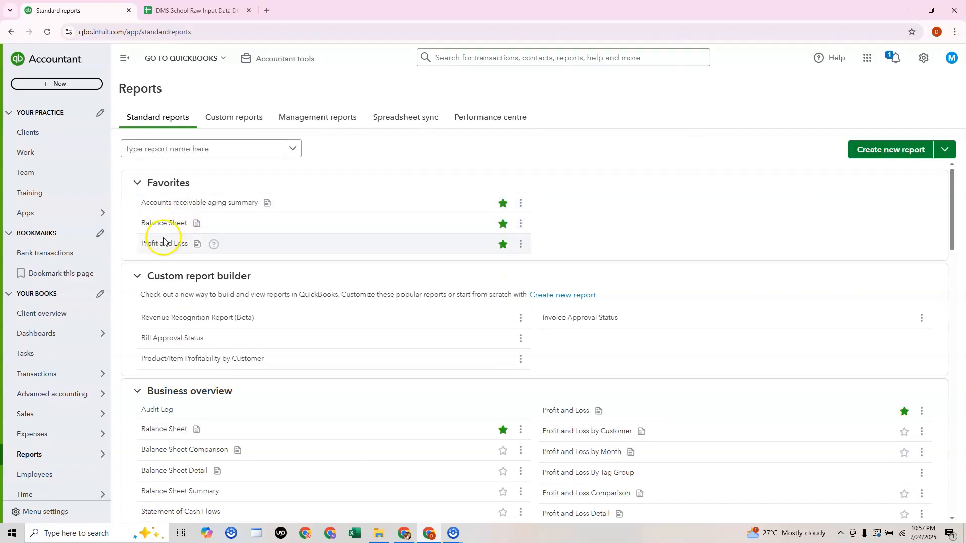
click(162, 245)
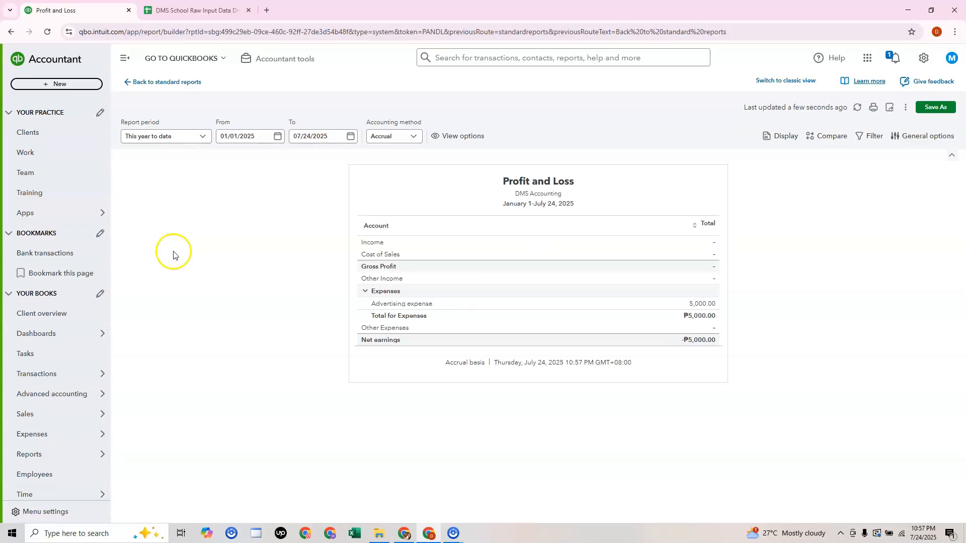
click(202, 139)
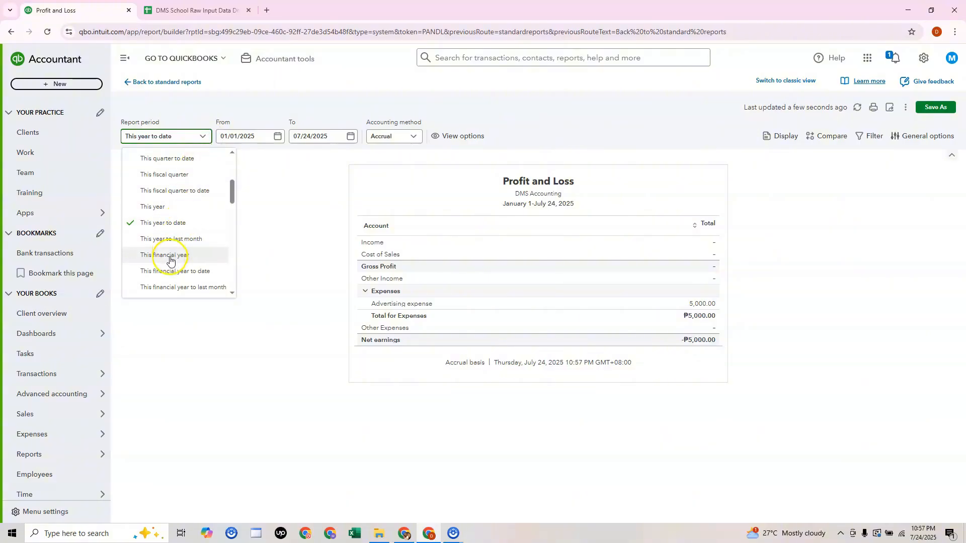
scroll(171, 262, down, 3)
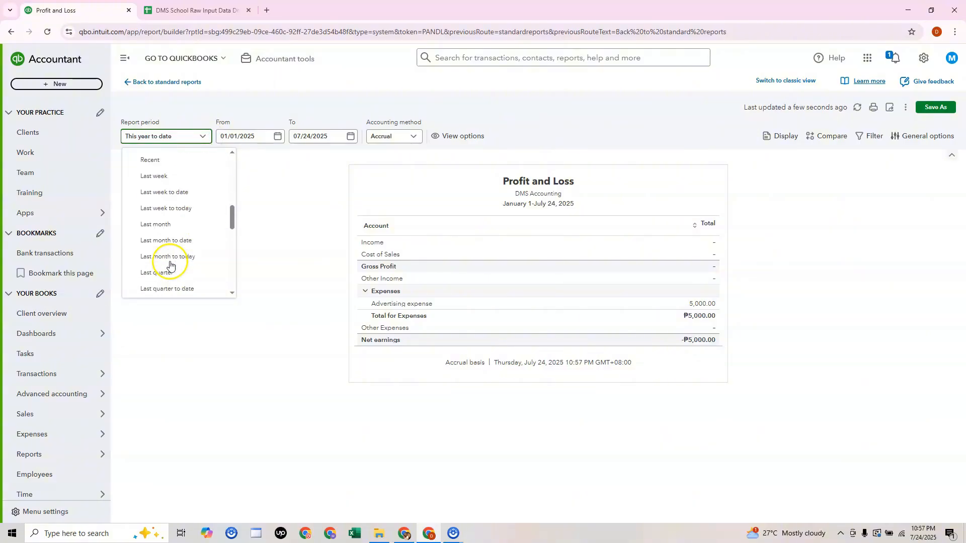
scroll(177, 262, down, 3)
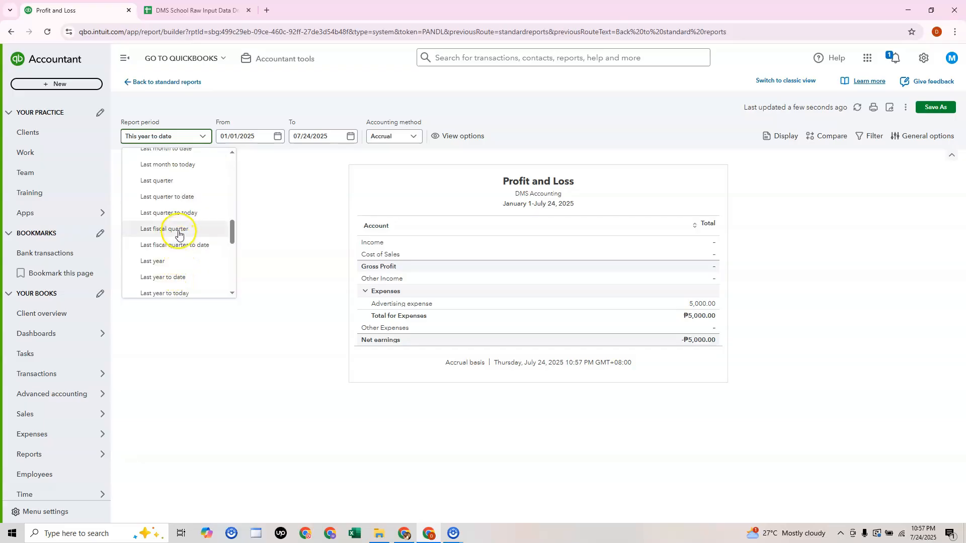
click(169, 262)
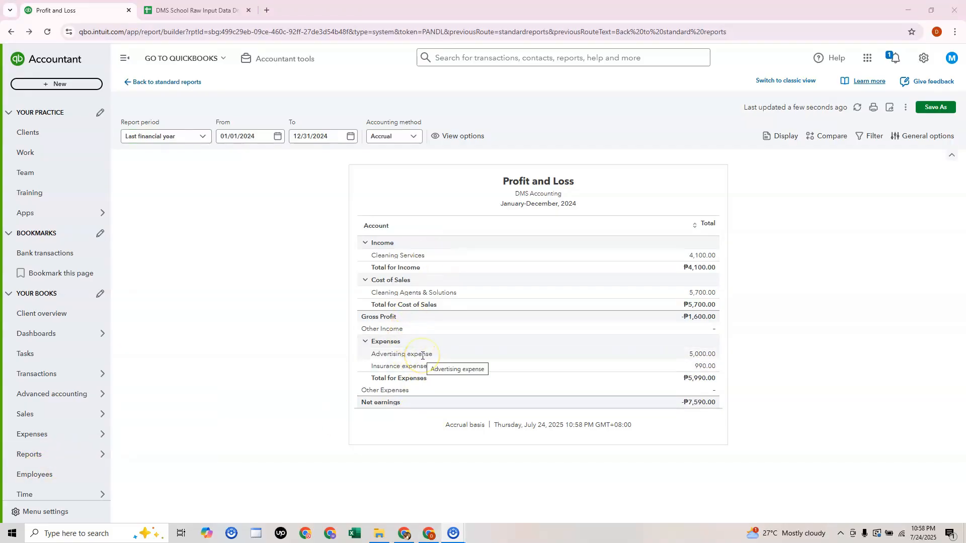
Review the transactions behind the Advertising expense total, and return to the standard reports without saving the report.
click(687, 358)
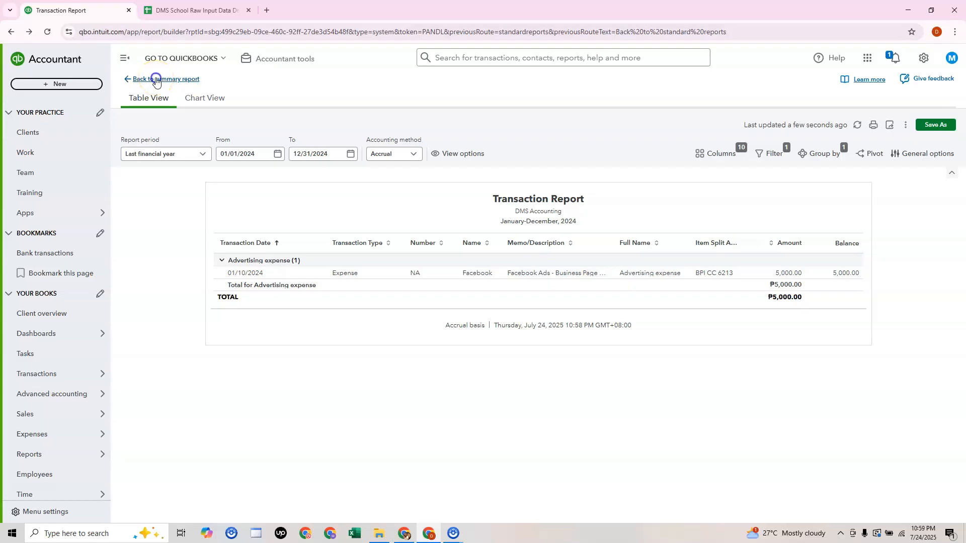
click(156, 79)
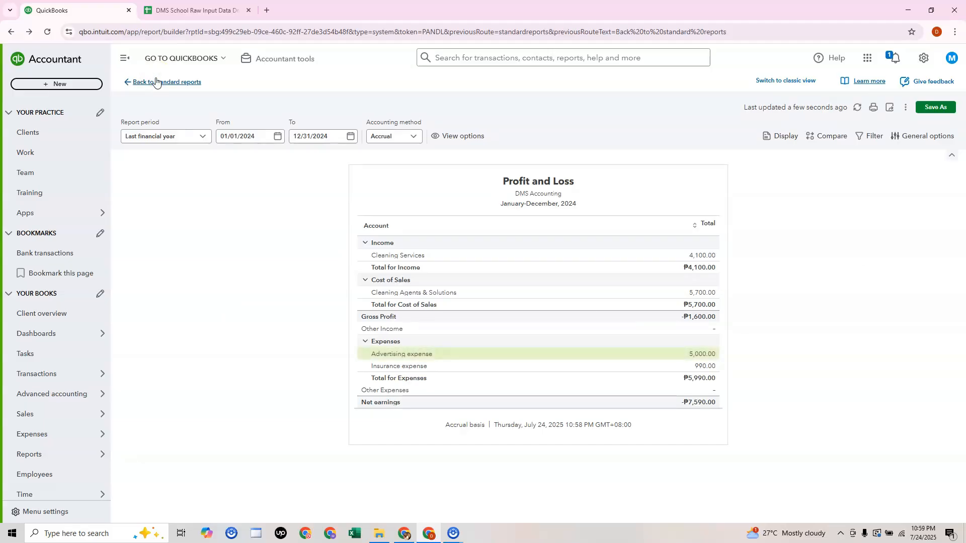
click(157, 82)
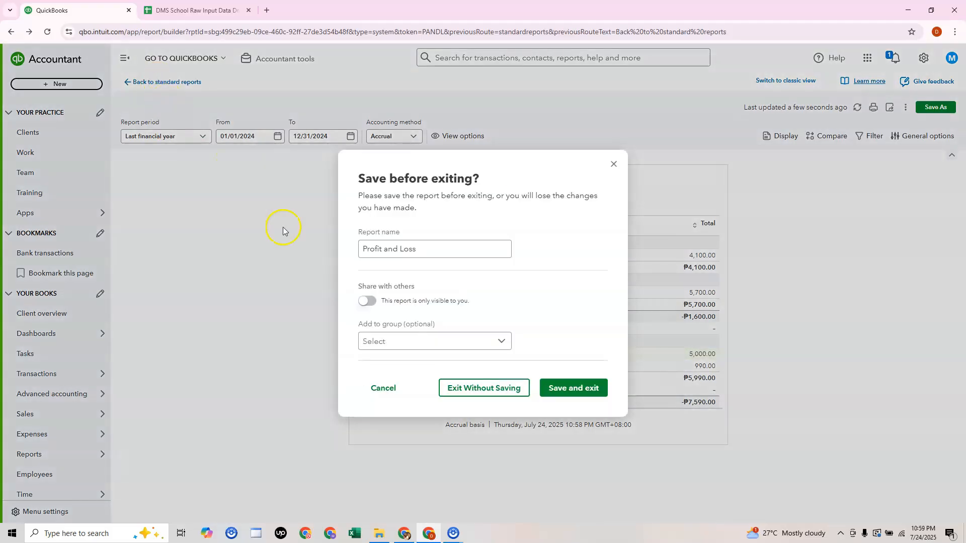
click(481, 381)
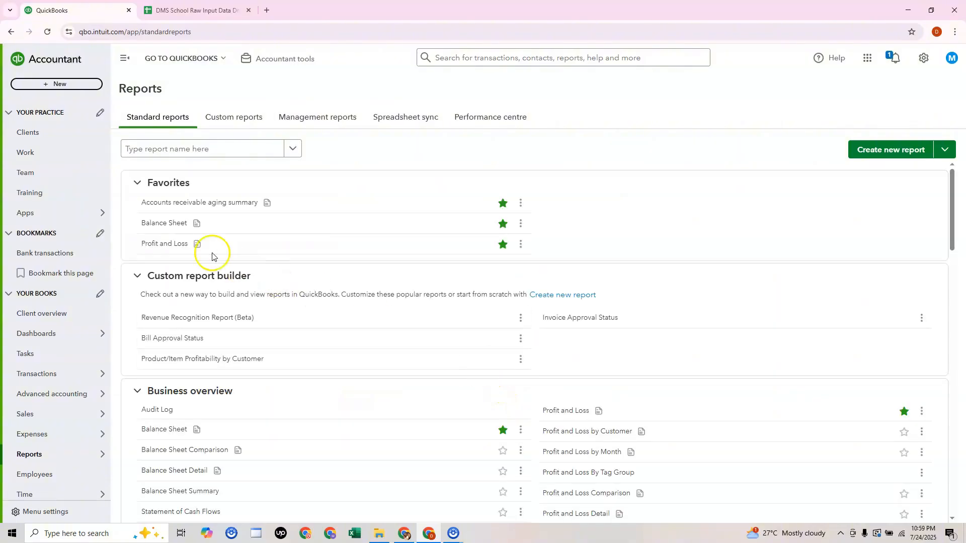
Open the Balance Sheet for Last year and drill into the transactions behind the BPI credit card liability.
click(148, 227)
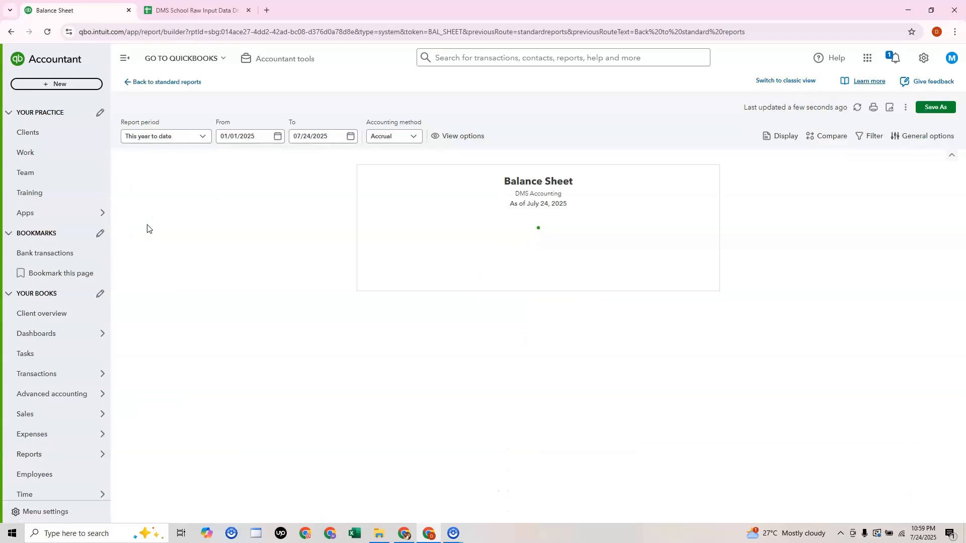
click(180, 139)
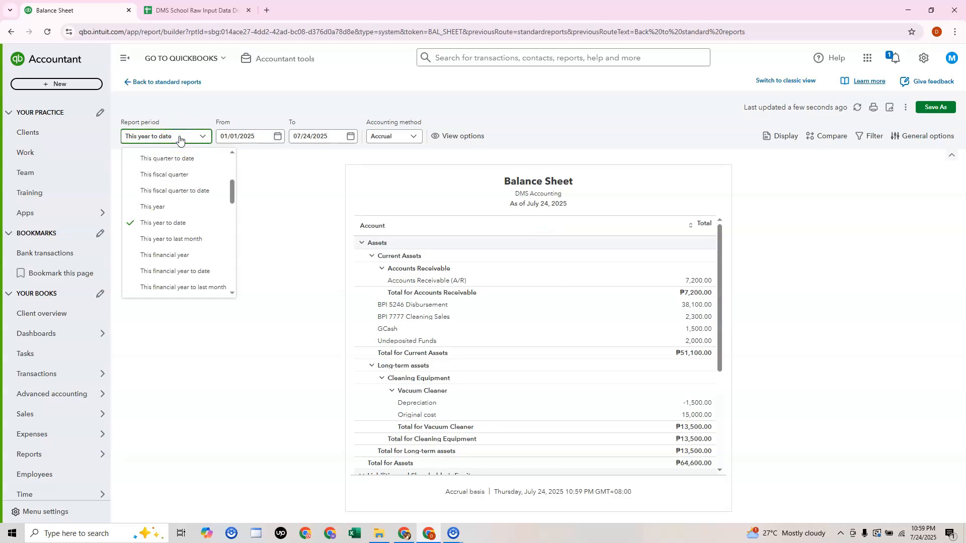
scroll(156, 226, down, 5)
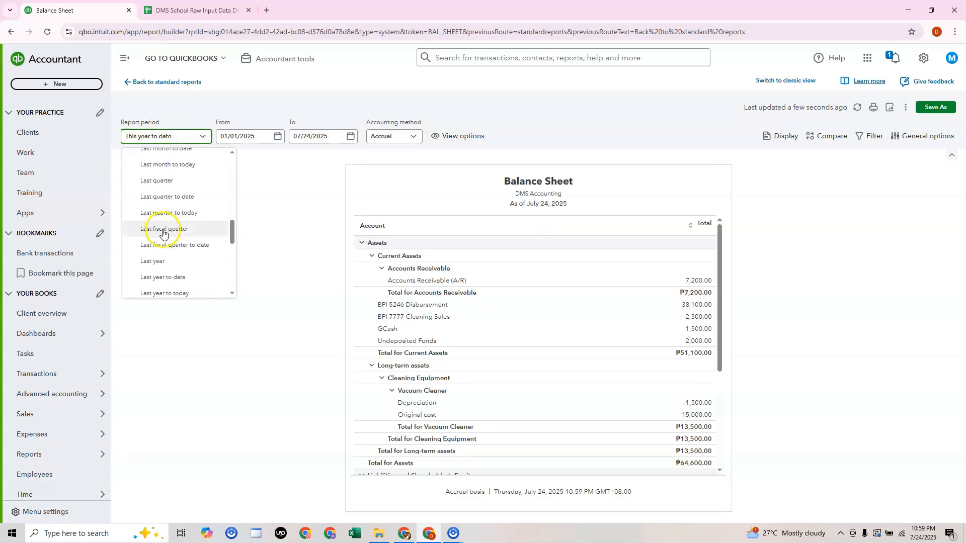
click(158, 262)
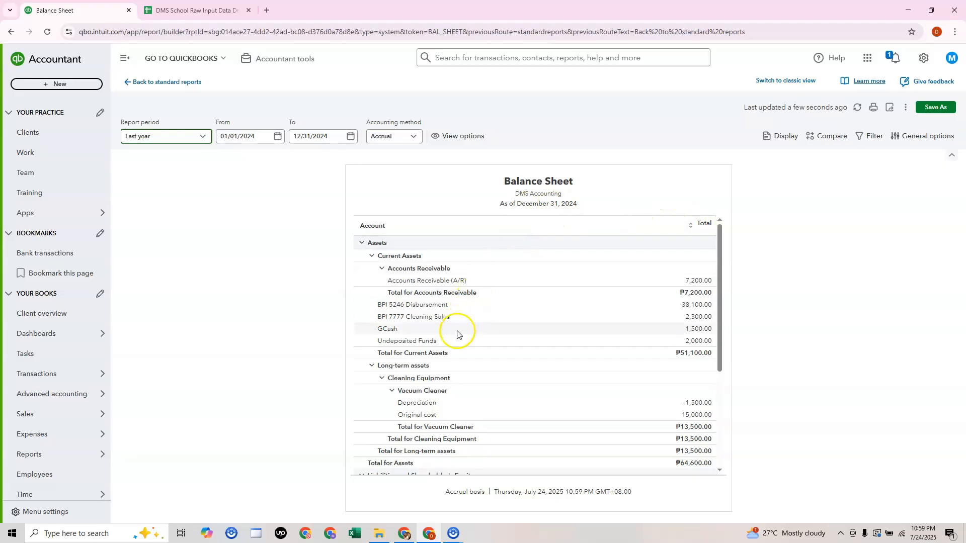
scroll(425, 405, down, 5)
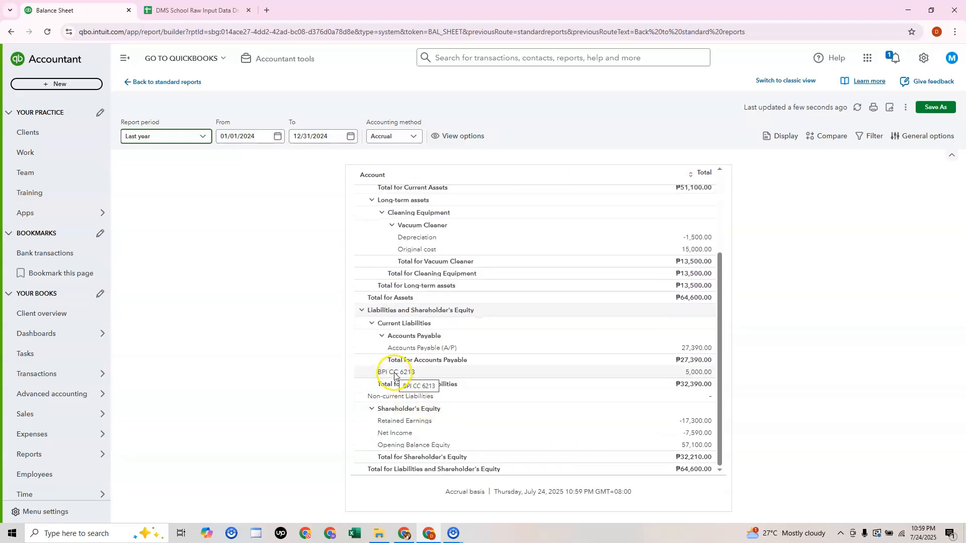
click(699, 373)
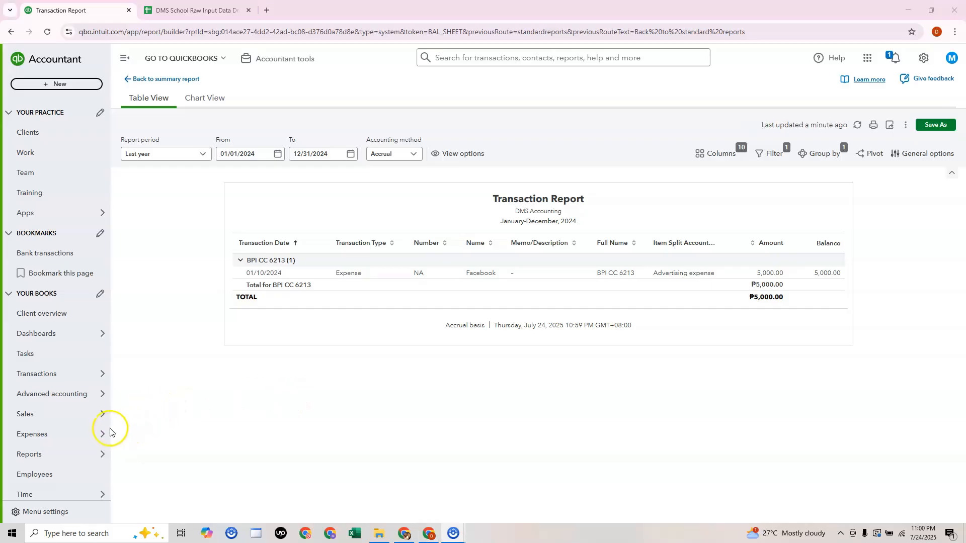
Open the Facebook supplier record from the suppliers list to check its transactions.
mouse_move(93, 437)
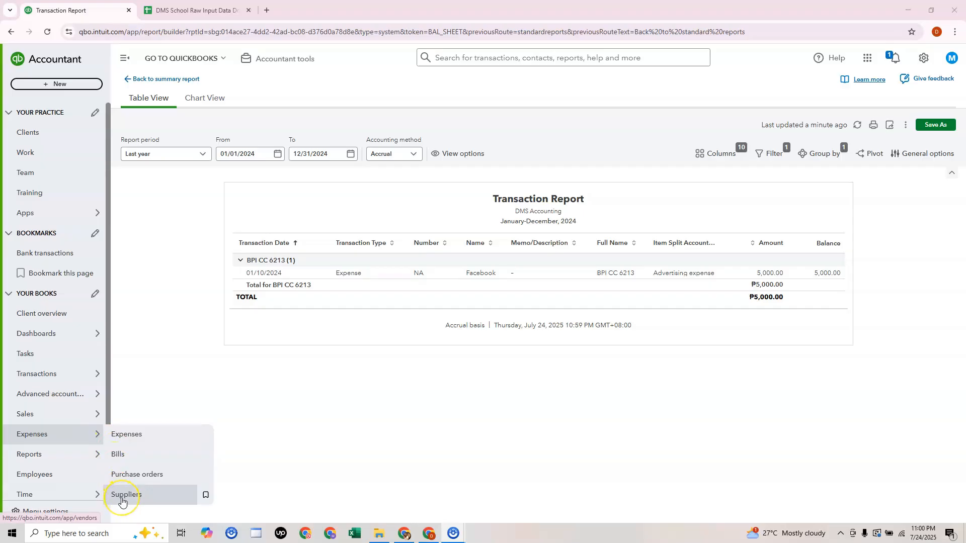
click(121, 498)
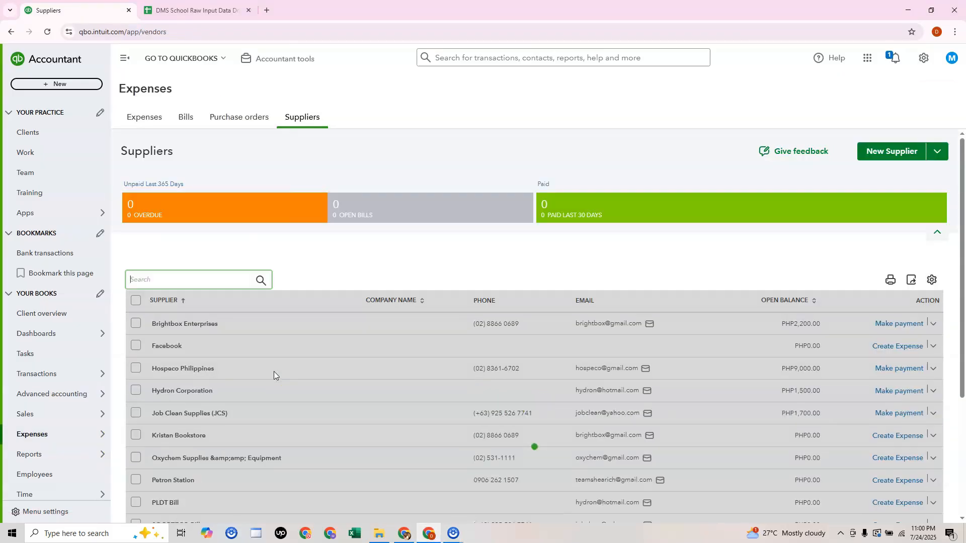
scroll(273, 375, down, 2)
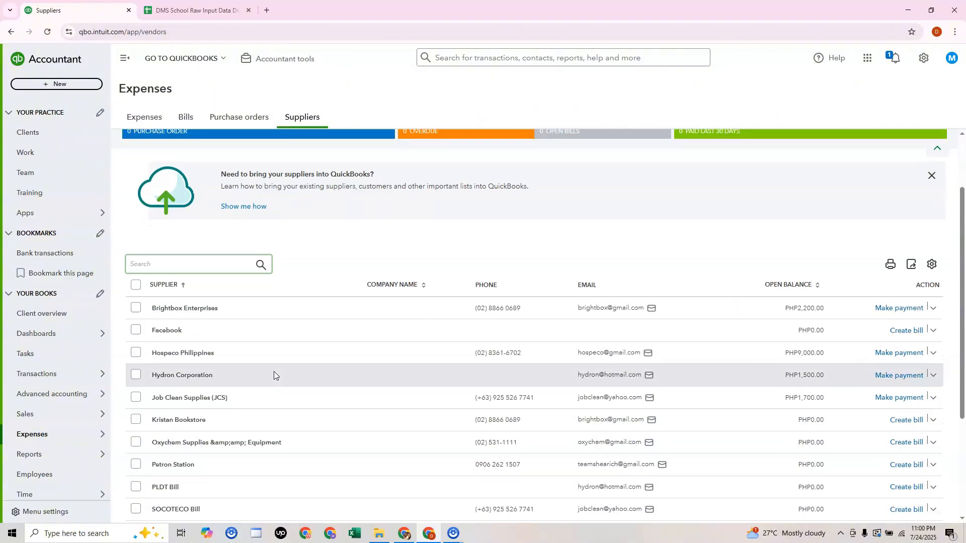
click(163, 331)
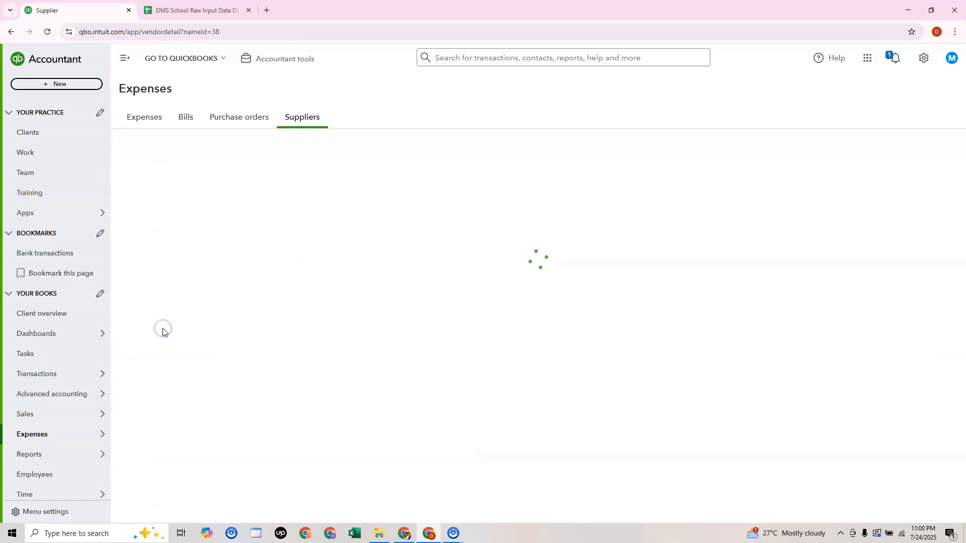